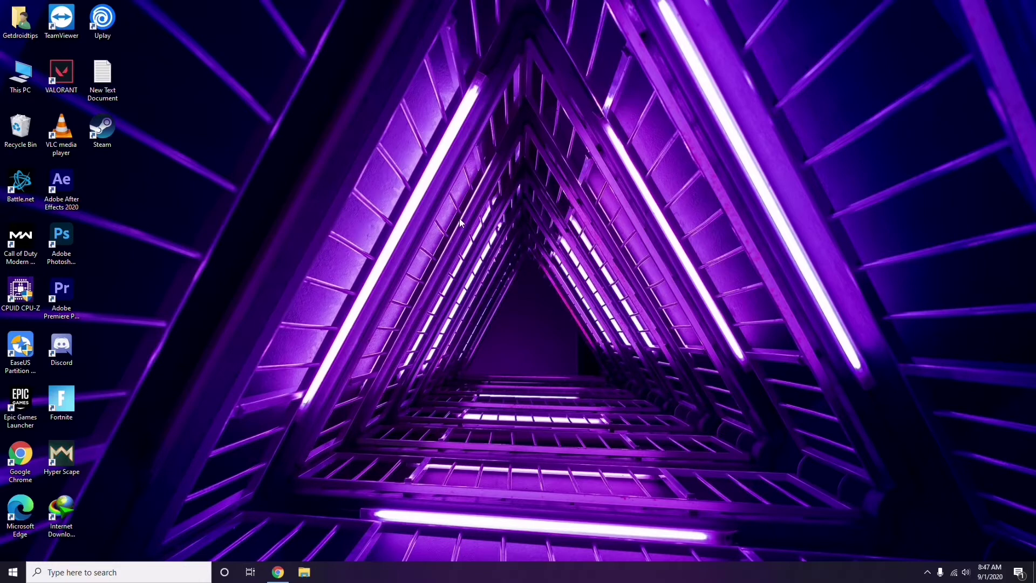
Step: Refresh the desktop twice from its context menu
right_click(452, 194)
left_click(480, 251)
right_click(392, 150)
left_click(415, 201)
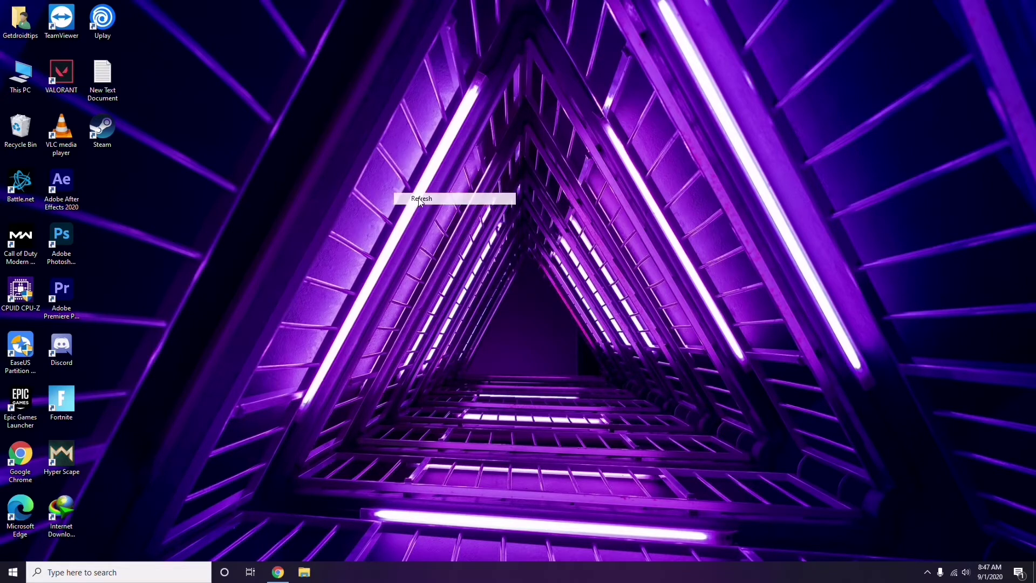
Step: Review the hardware device list in Computer Management, then close it
right_click(23, 90)
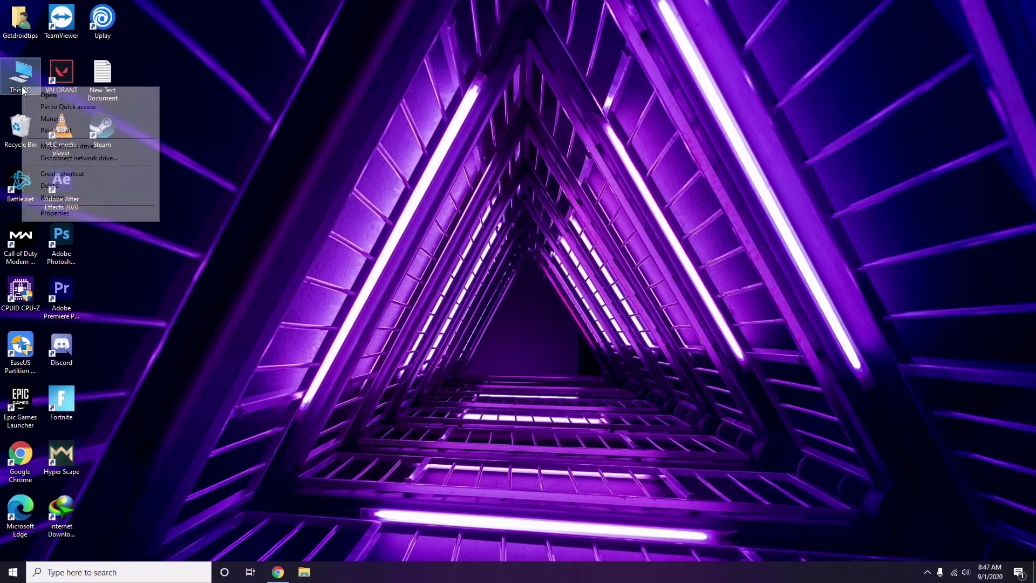
left_click(54, 121)
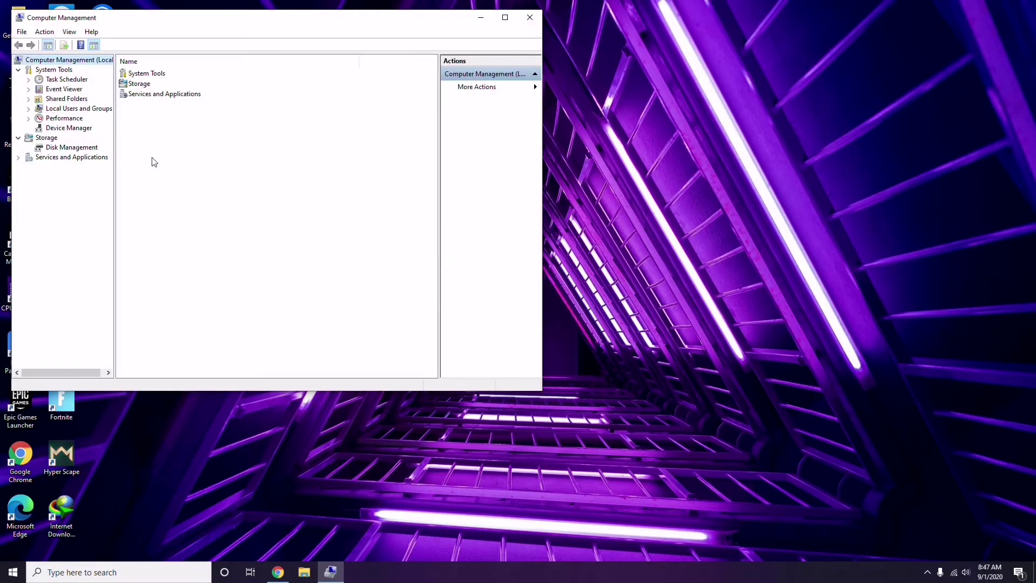
left_click(64, 128)
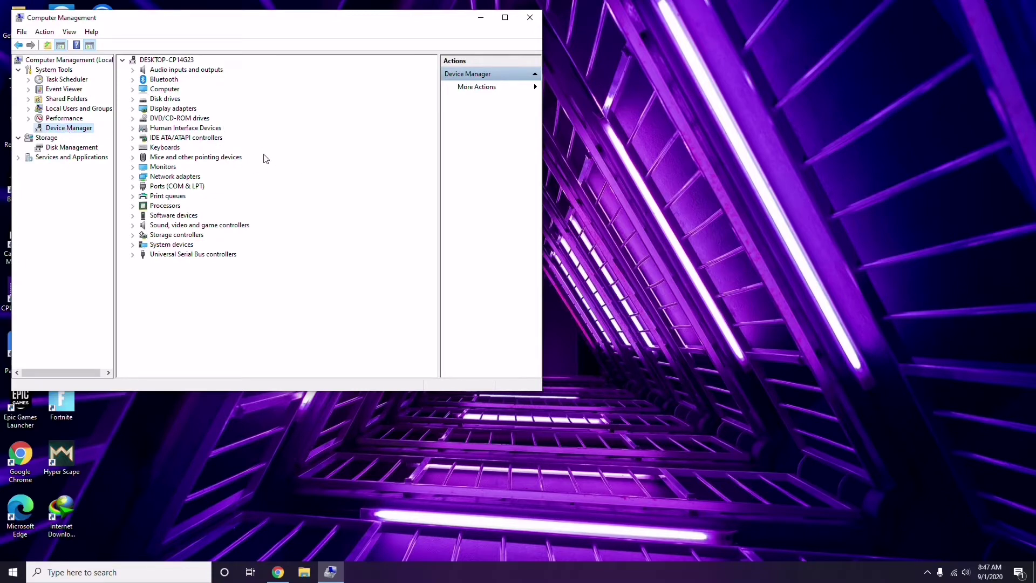
left_click(530, 21)
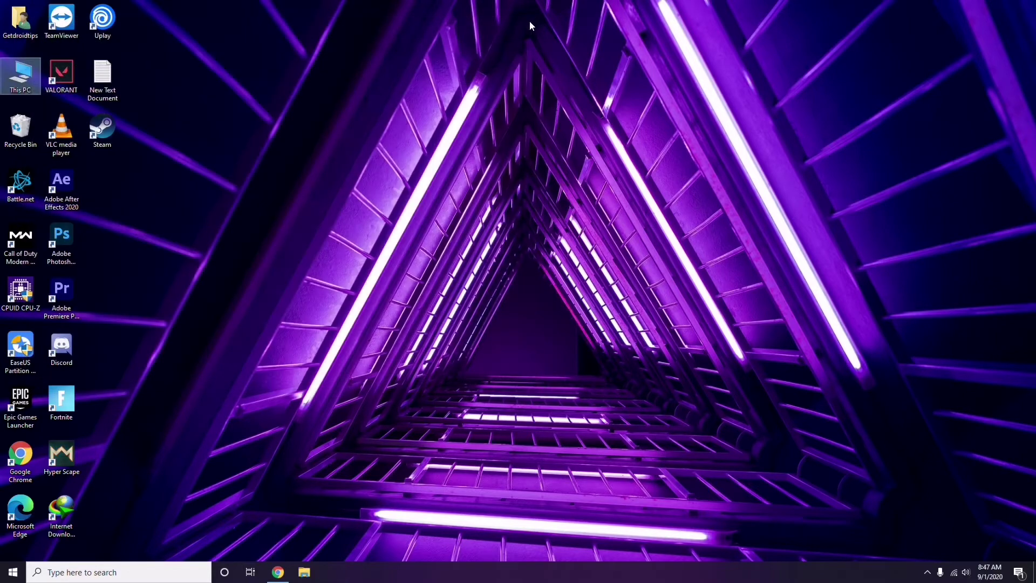
Step: Browse Radeon Software's system info, global graphics and display pages, then close it
left_click(927, 576)
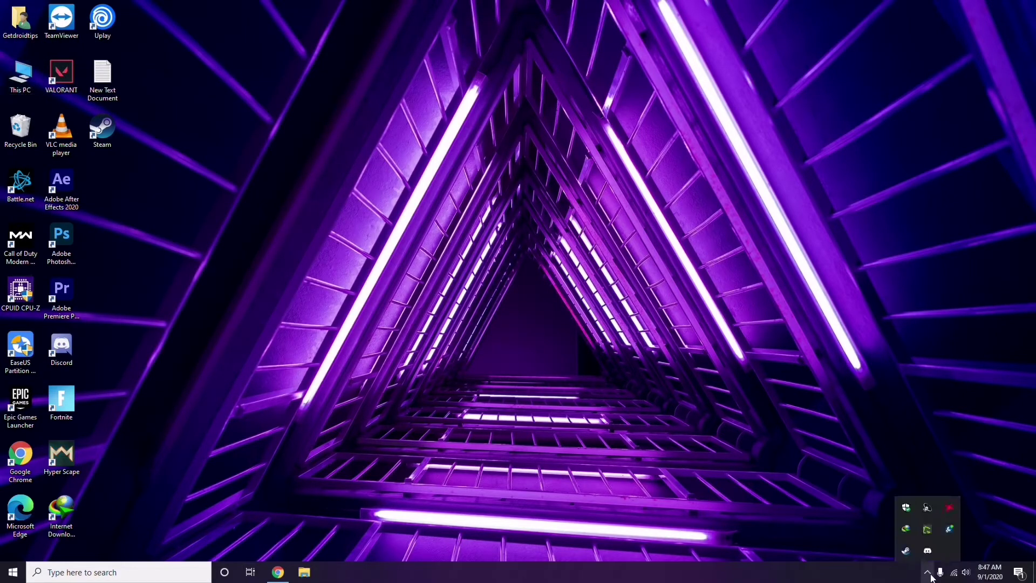
left_click(949, 510)
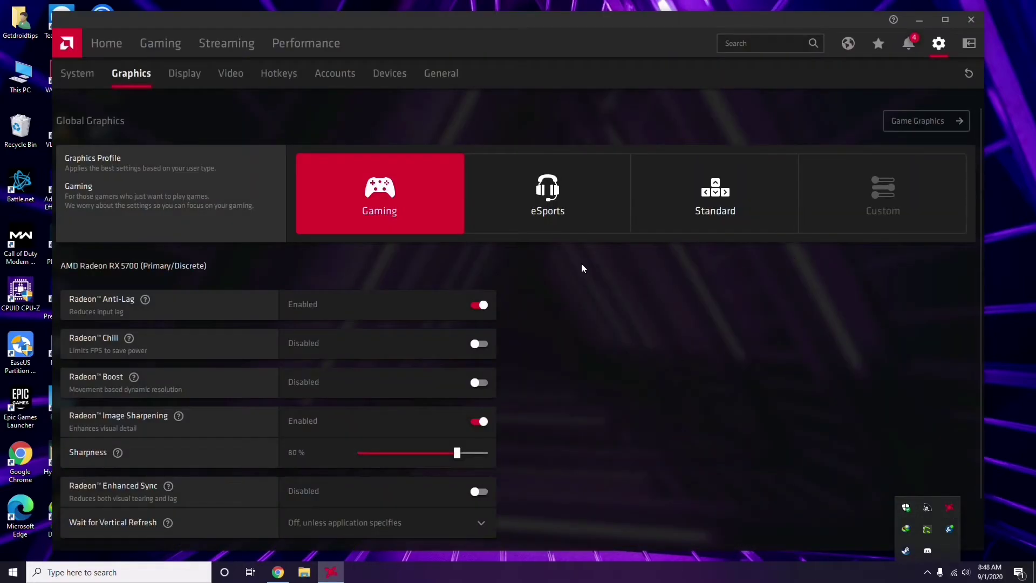
left_click(86, 76)
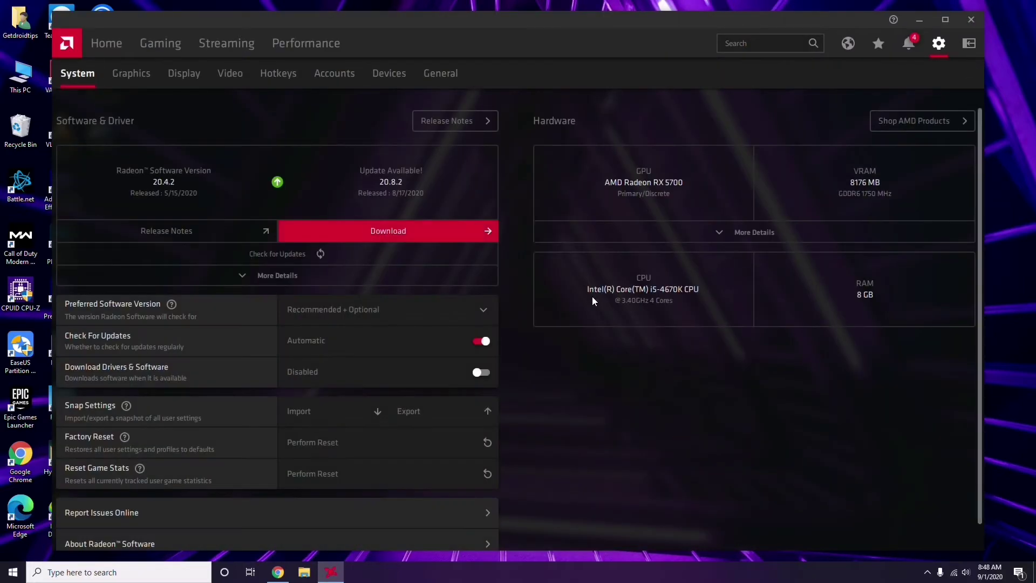
left_click(129, 77)
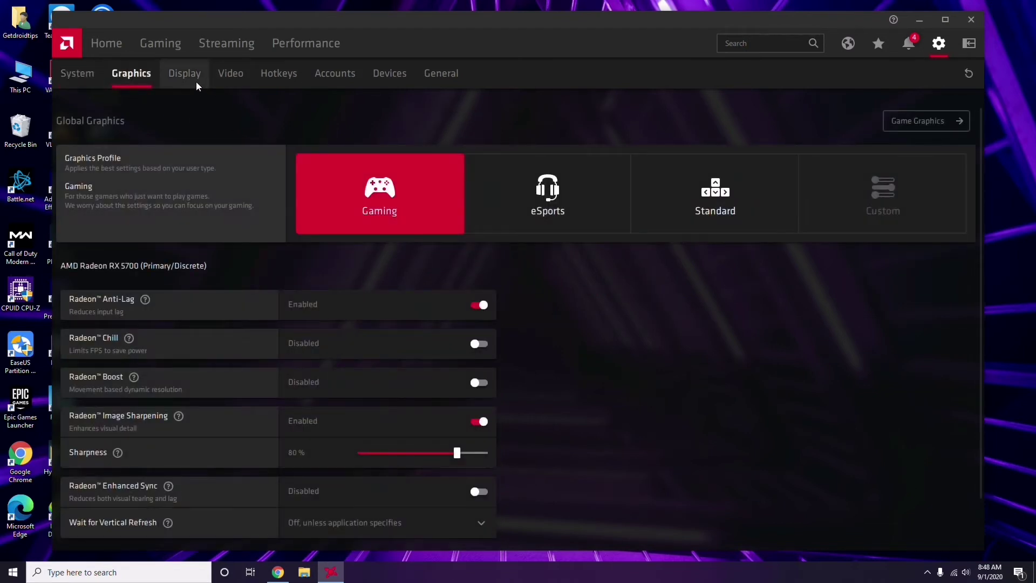
left_click(197, 81)
left_click(111, 44)
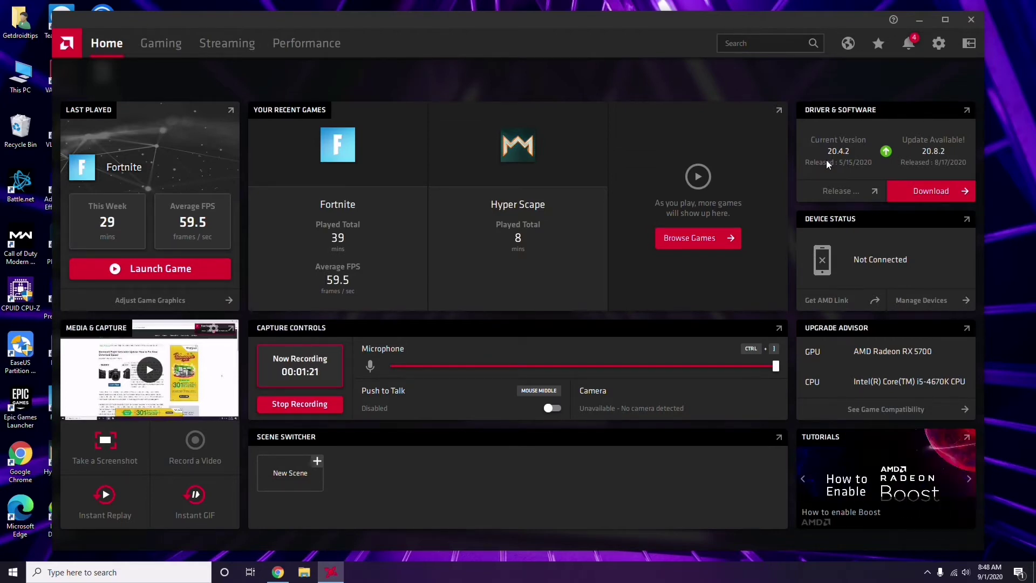
left_click(975, 20)
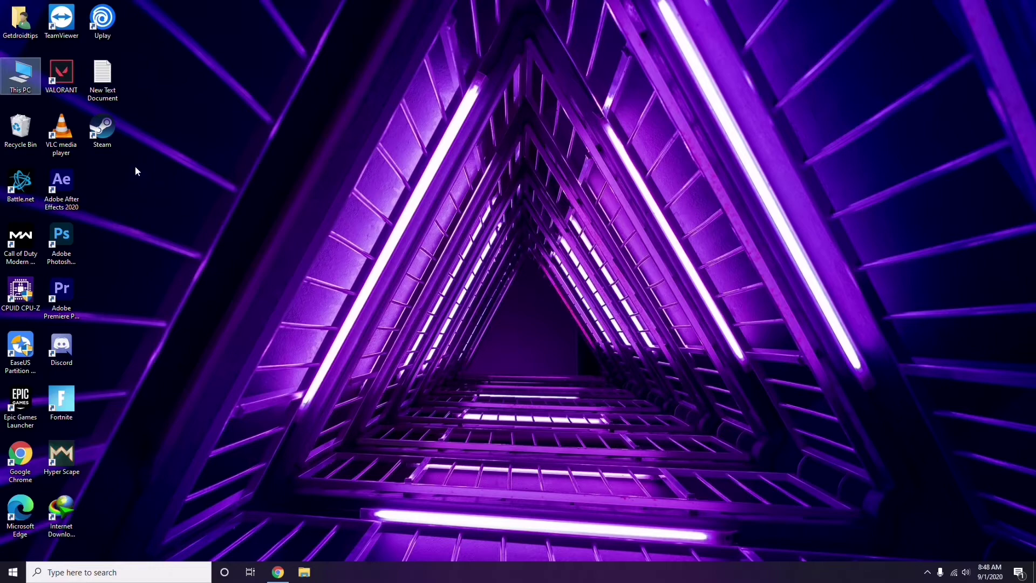
Step: Refresh the desktop and launch Steam
right_click(217, 141)
left_click(240, 188)
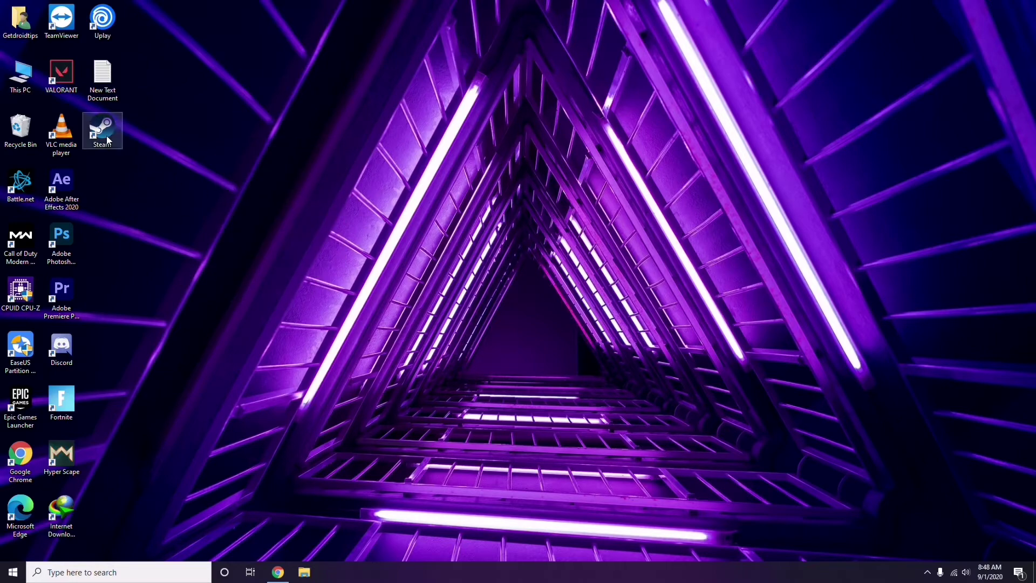
double_click(104, 139)
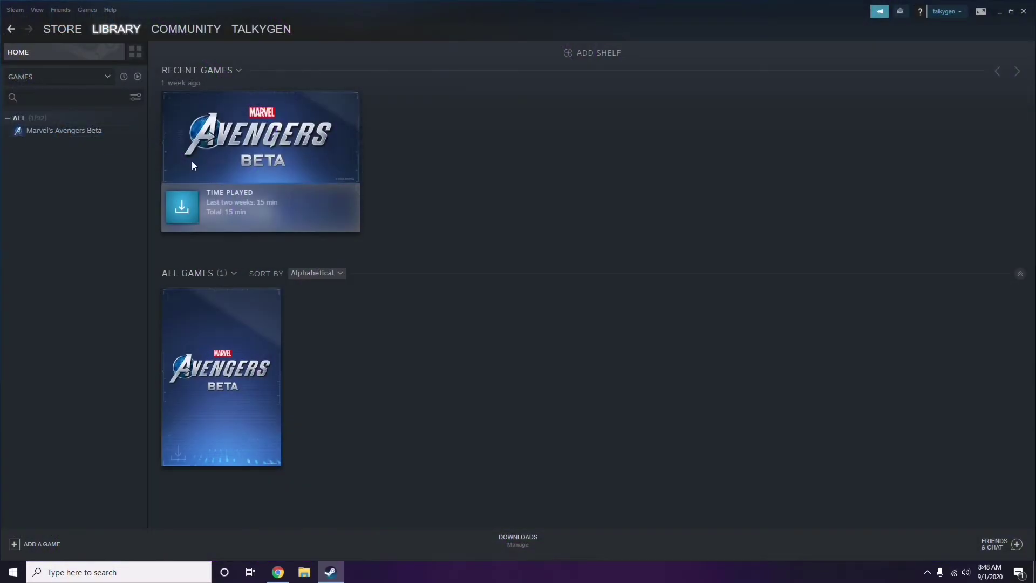
Step: Disable the Steam Overlay while in-game, save the settings, and close Steam
left_click(14, 10)
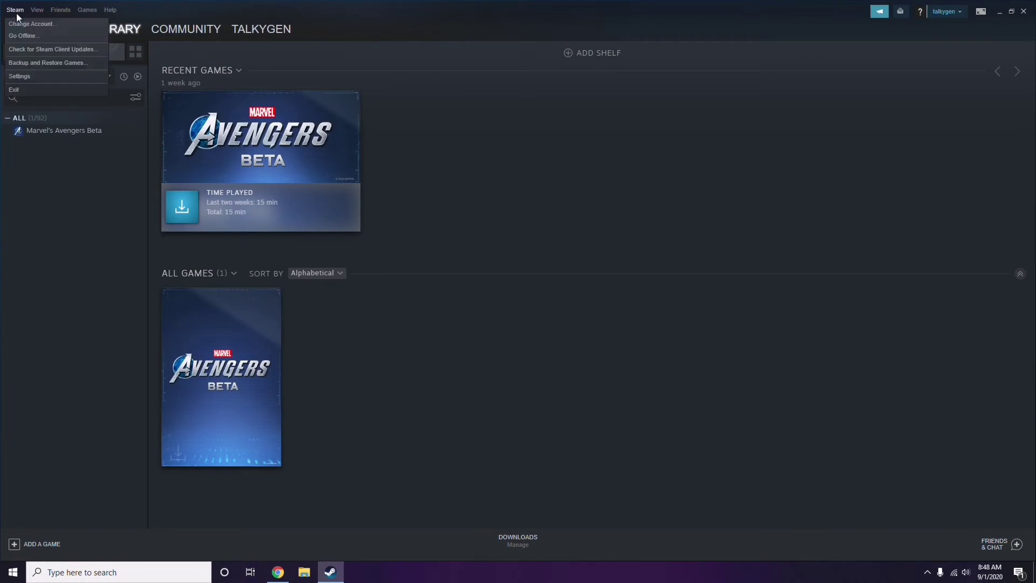
left_click(34, 76)
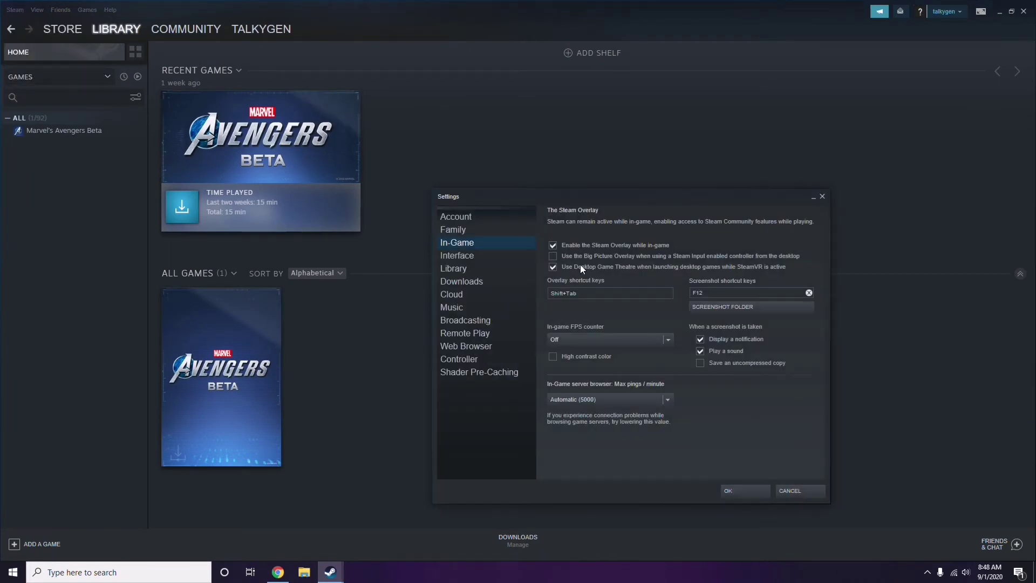
left_click_drag(627, 202, 574, 118)
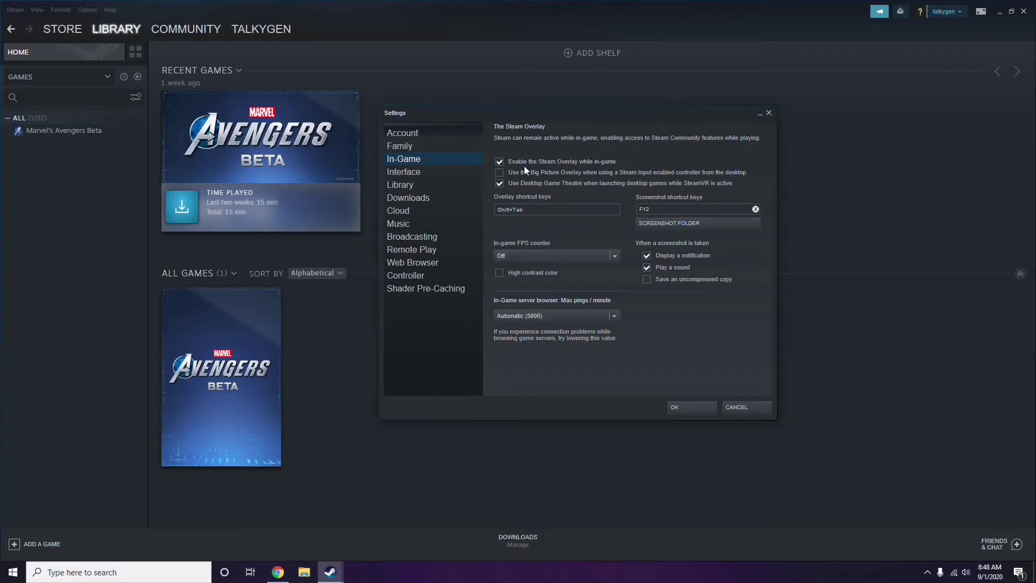
left_click(587, 163)
left_click(680, 407)
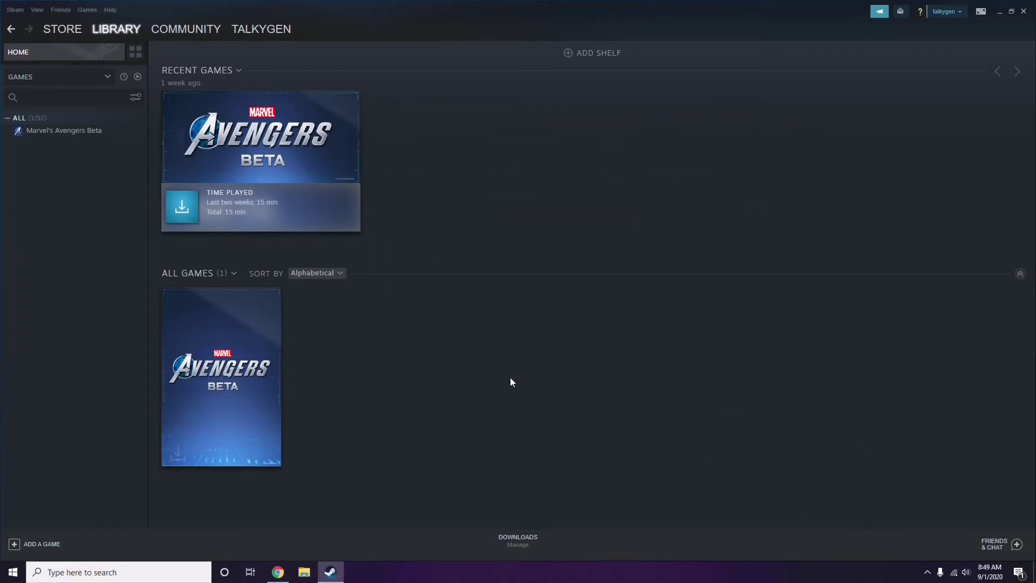
left_click(1023, 11)
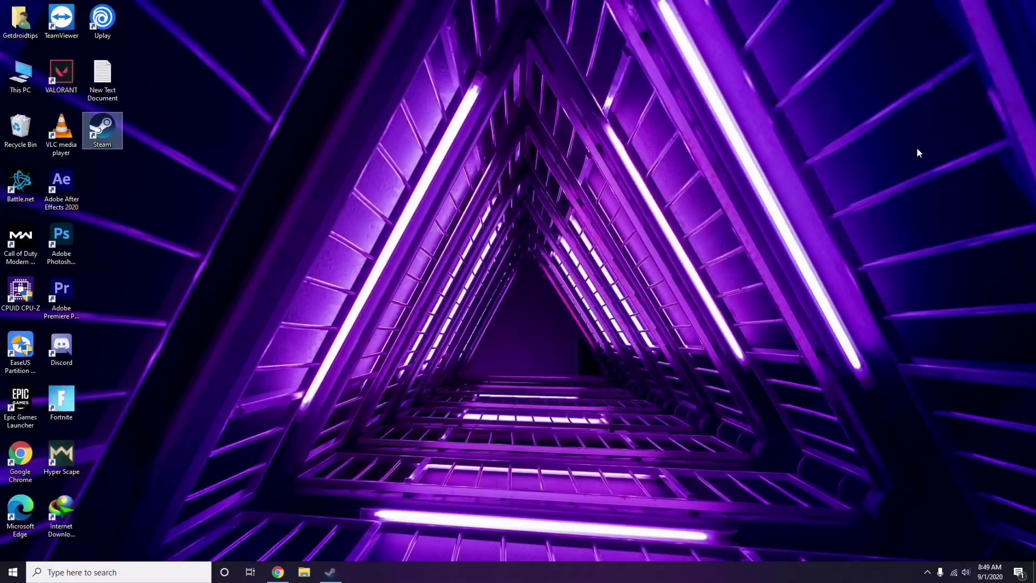
Step: Refresh the desktop and bring up Discord's User Settings on My Account
right_click(423, 176)
left_click(447, 222)
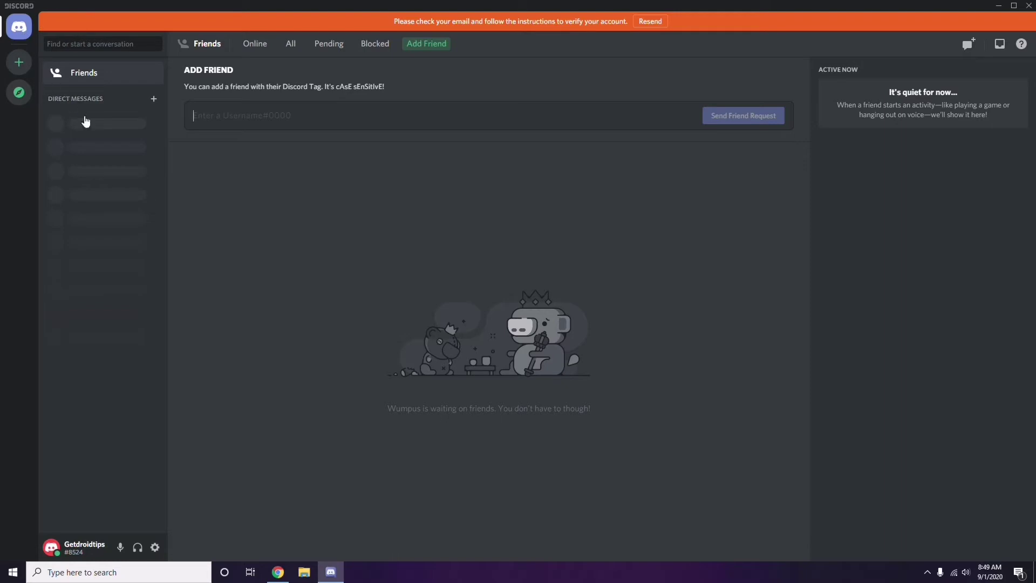
left_click(155, 548)
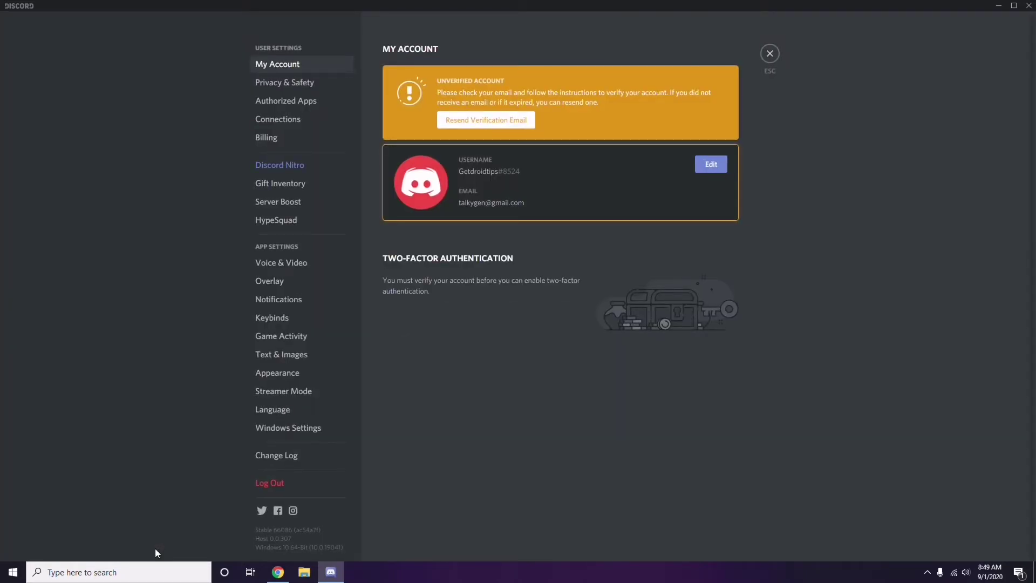
Step: Switch off the OpenH264 Video Codec under Voice & Video's Advanced section
left_click(275, 264)
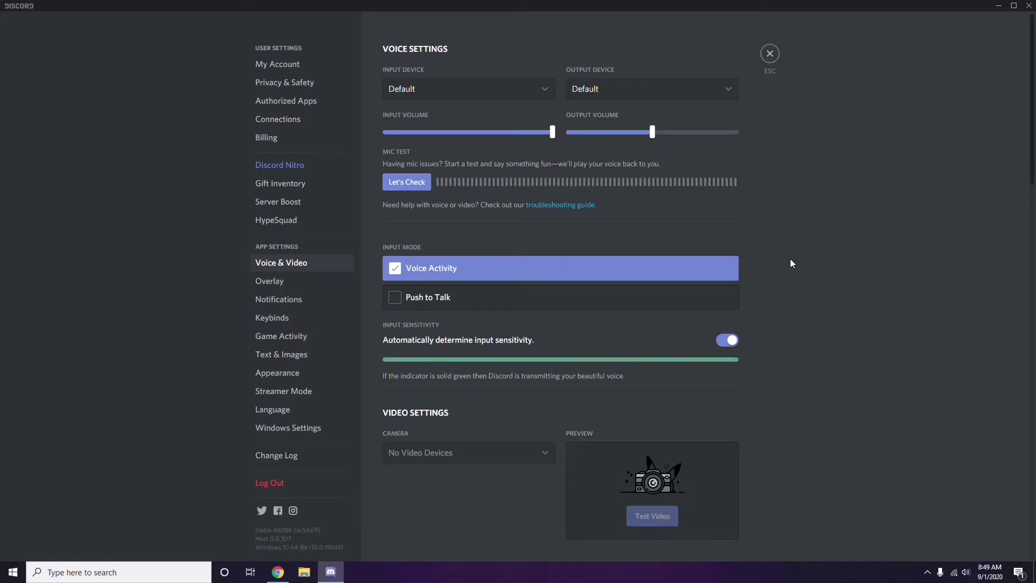
scroll(790, 263, "down", 8)
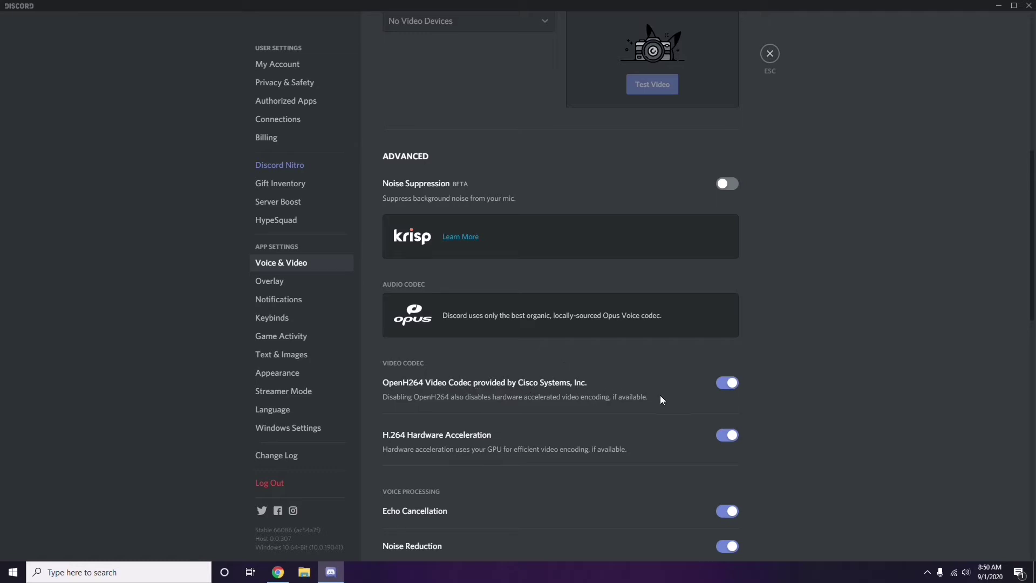
left_click(720, 384)
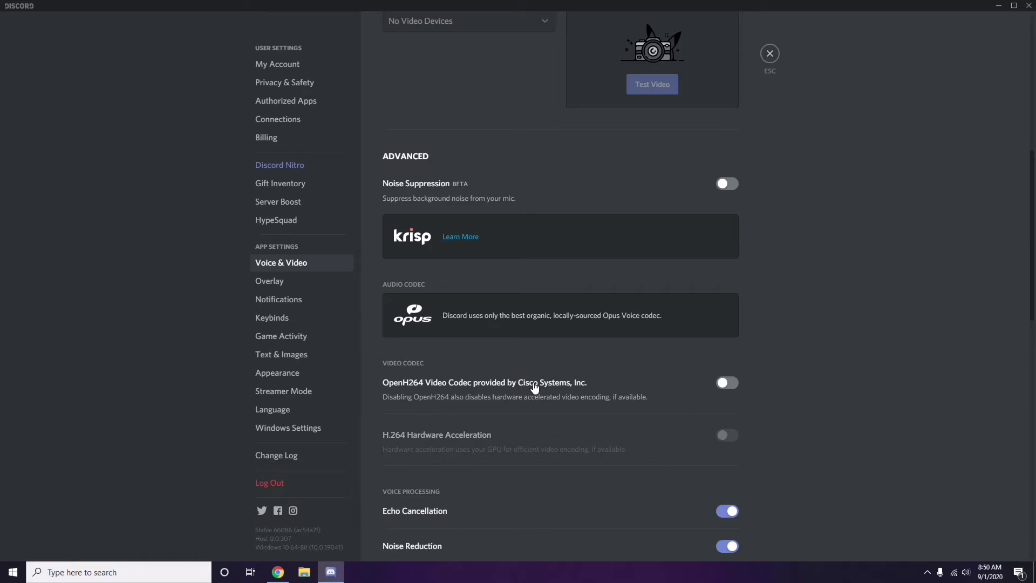
scroll(534, 387, "down", 2)
scroll(534, 386, "down", 4)
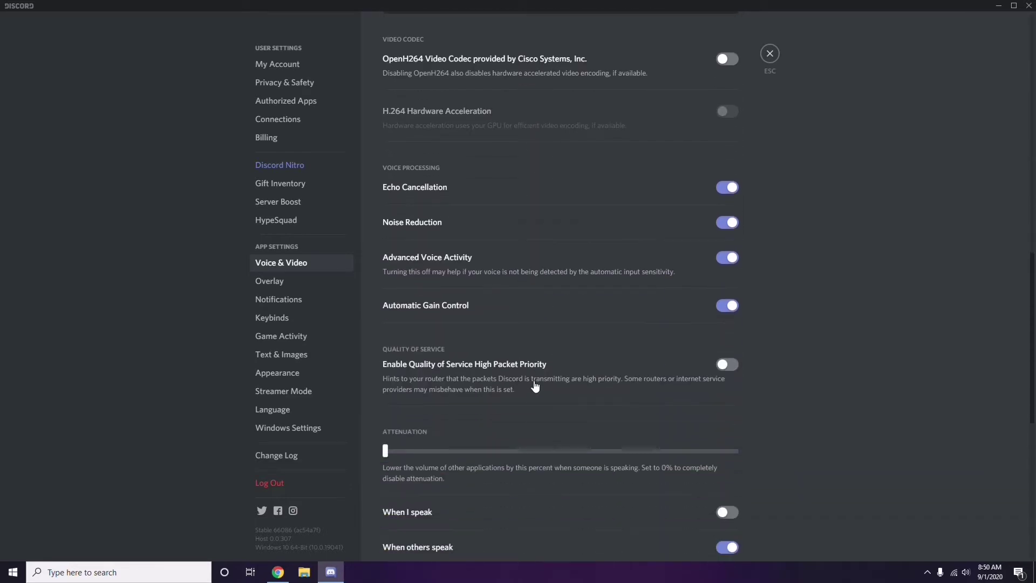
scroll(535, 386, "up", 1)
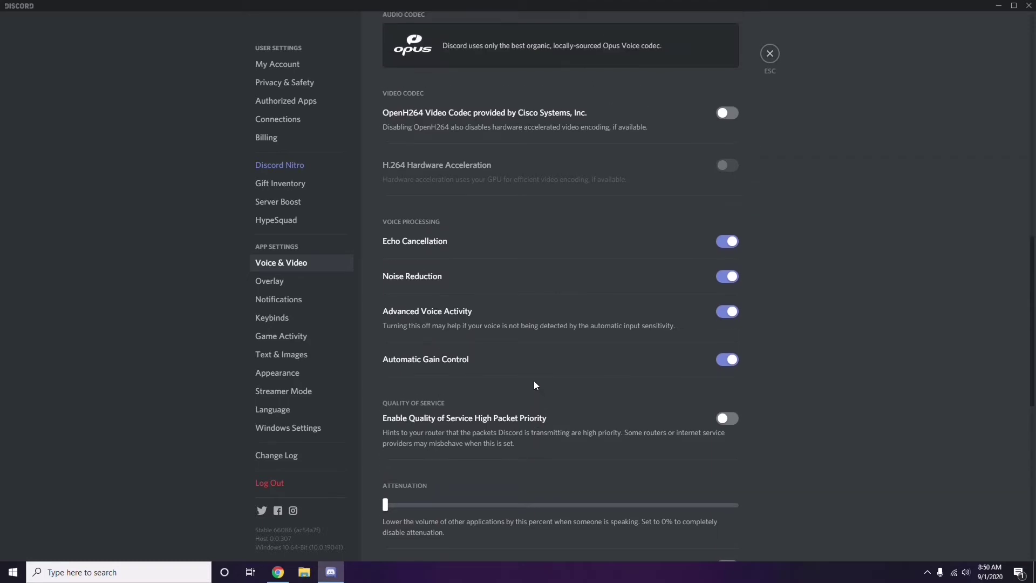
Step: Turn off the Enable in-game overlay toggle on Discord's Overlay page
left_click(272, 285)
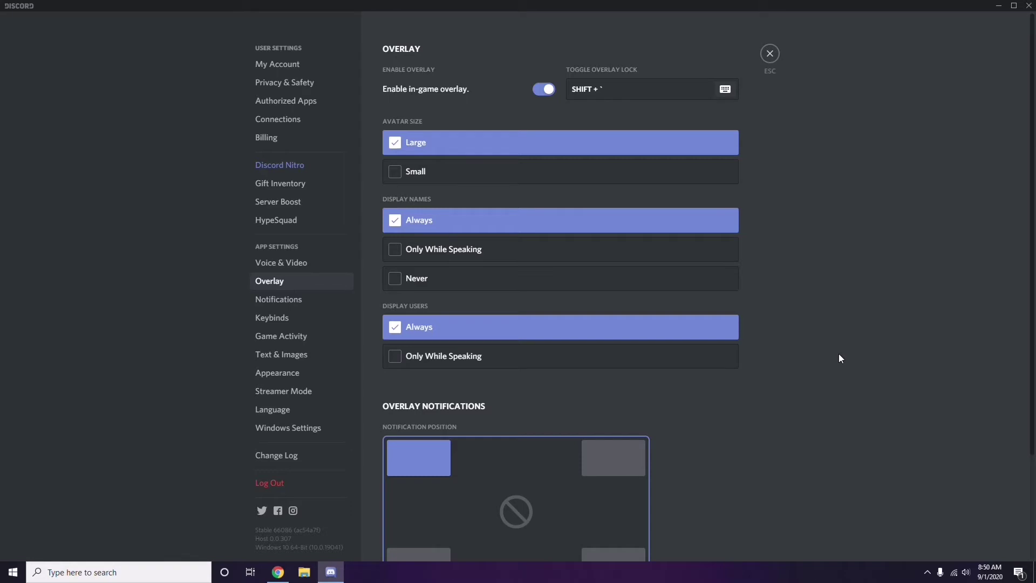
scroll(802, 288, "down", 1)
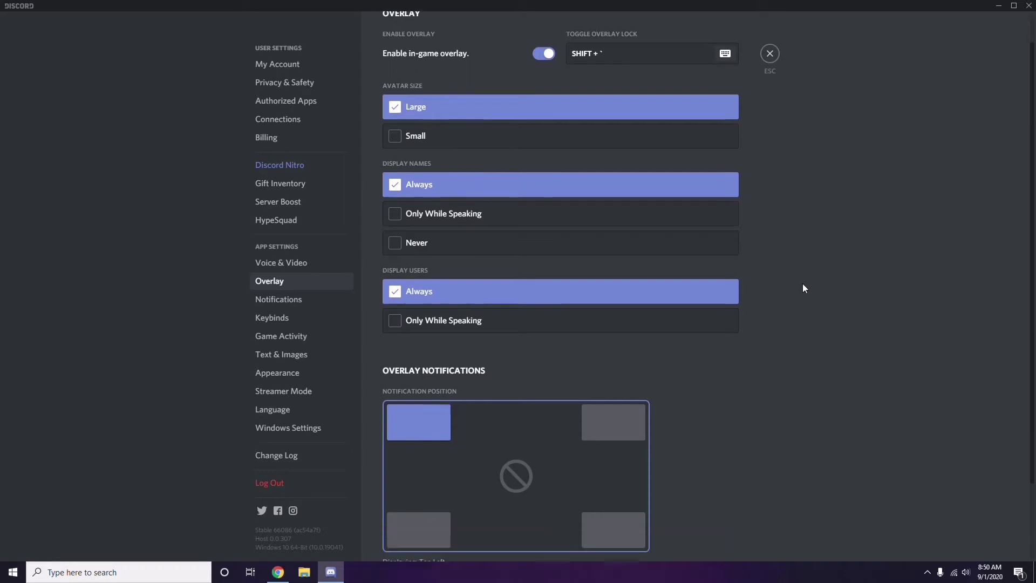
scroll(802, 288, "up", 1)
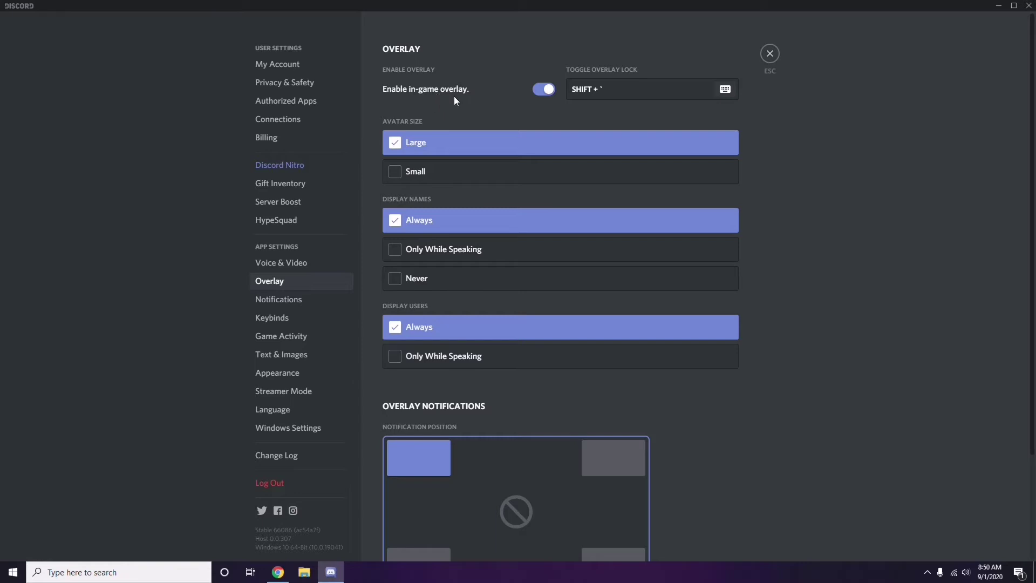
left_click(541, 91)
Step: Disable Hardware Acceleration under Appearance's Advanced section and confirm Discord's restart
left_click(286, 377)
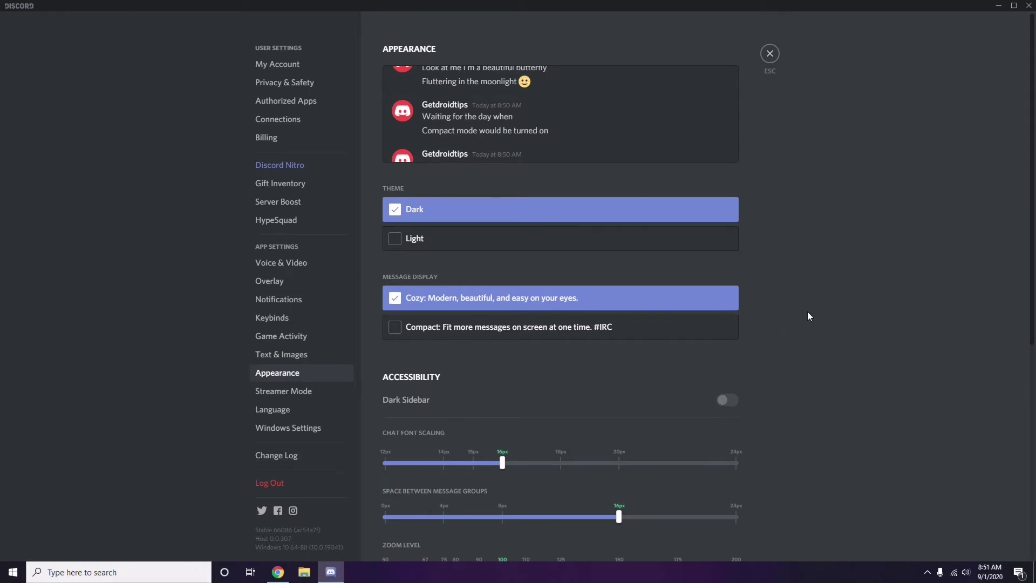
scroll(808, 317, "down", 6)
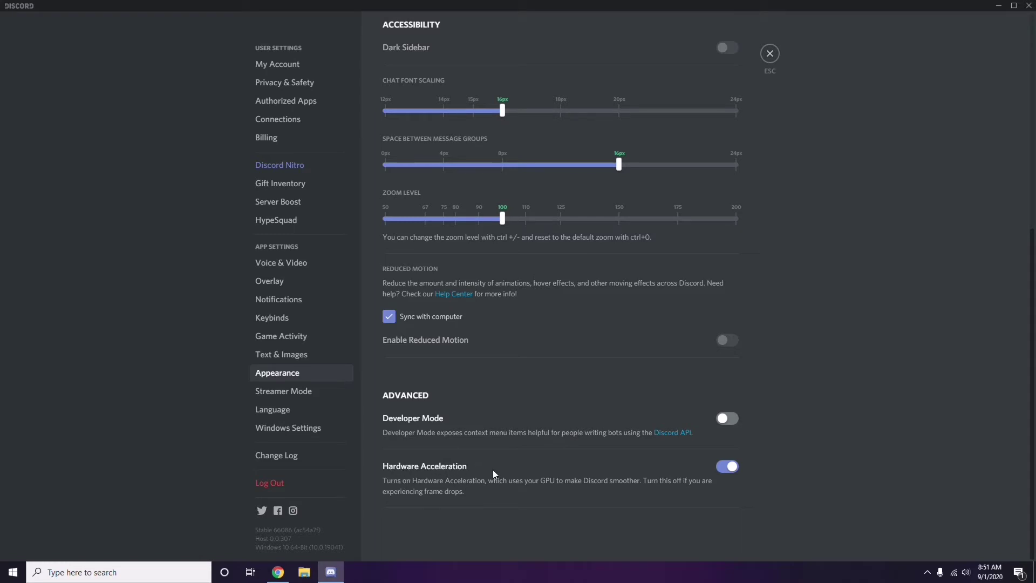
left_click(728, 466)
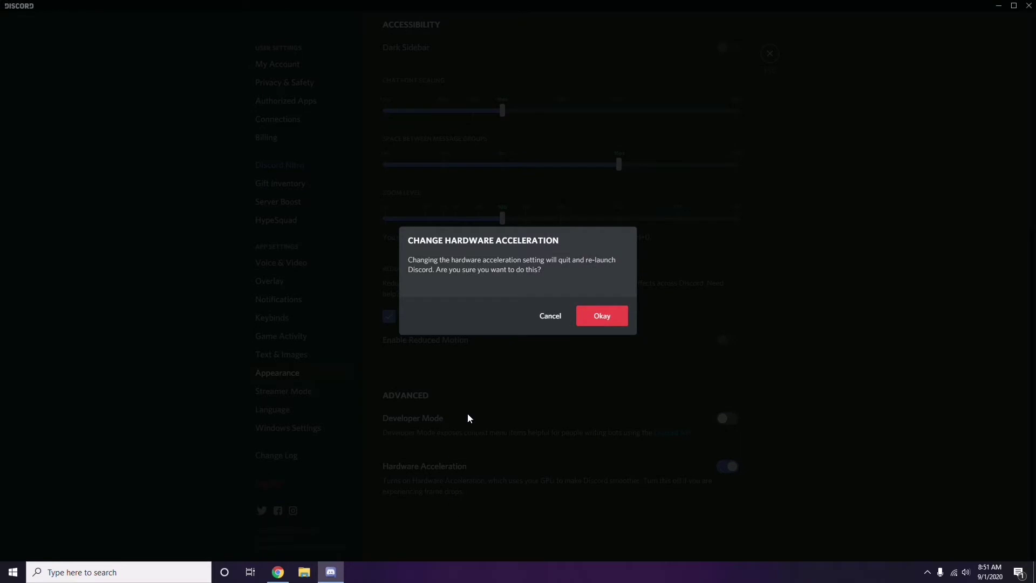
left_click(593, 319)
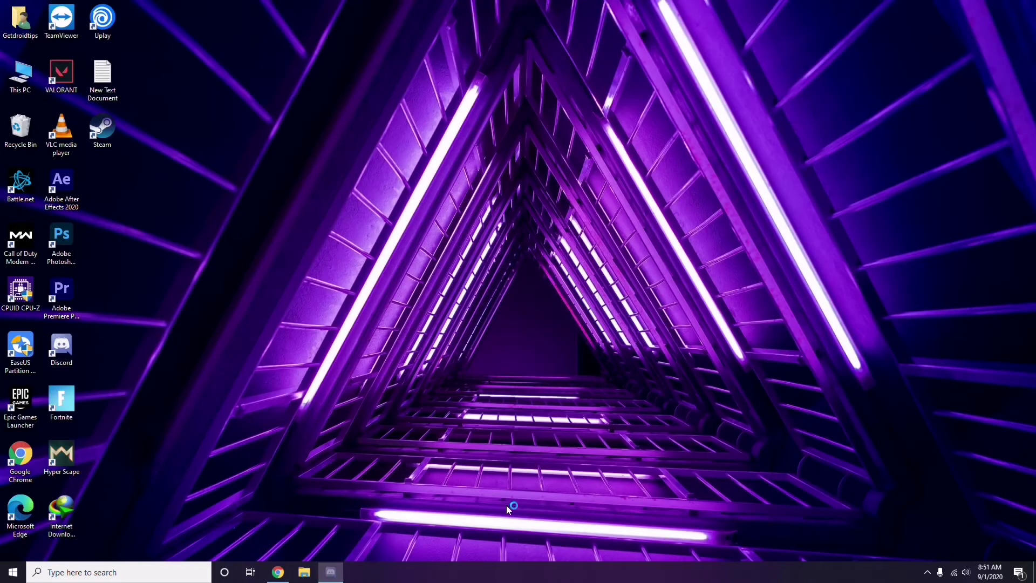